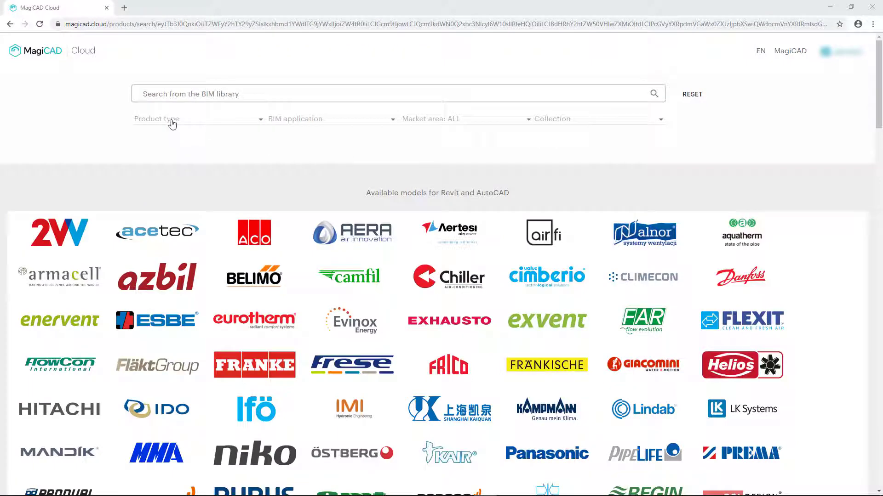
- Limit the product type to Ventilation > Supply air device
left_click(171, 122)
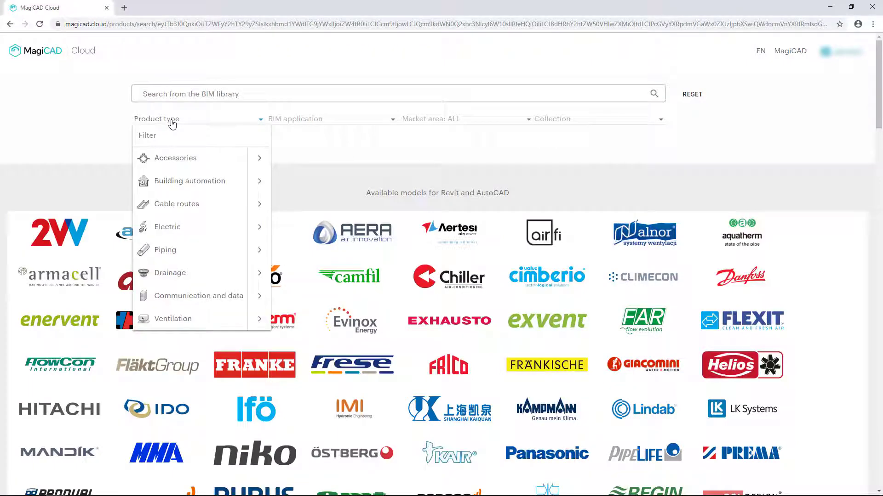
left_click(251, 320)
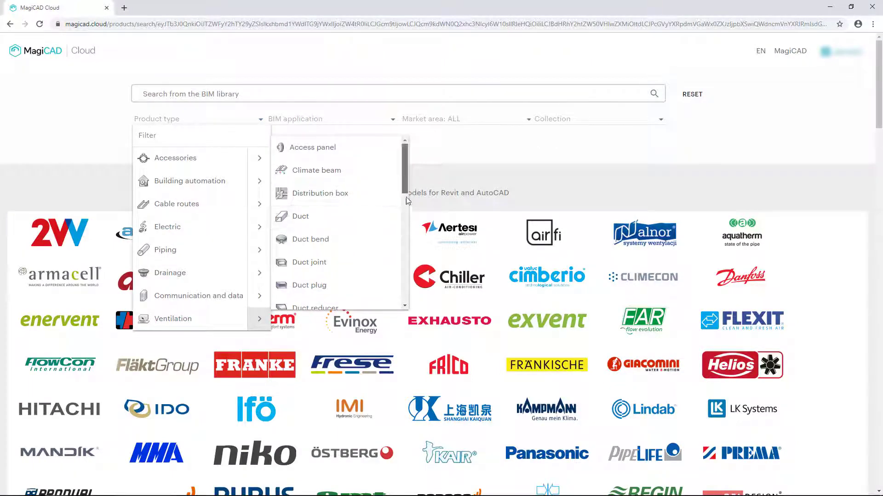
left_click_drag(406, 201, 407, 301)
left_click(351, 299)
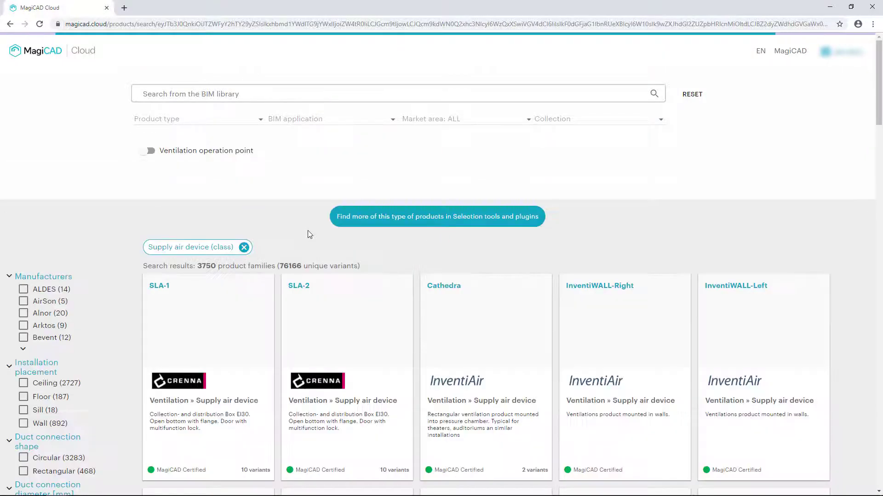
- Filter by ventilation operation point: 50 l/s flow and 35 dB max sound
left_click(149, 151)
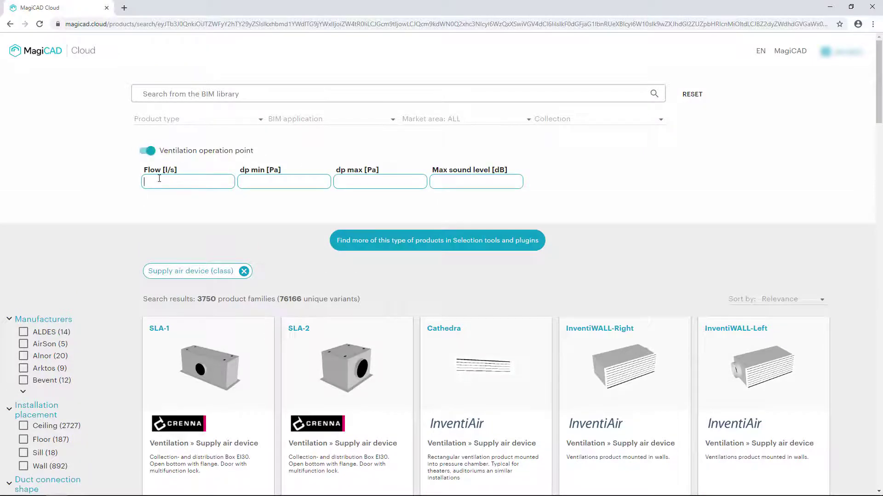
type("50")
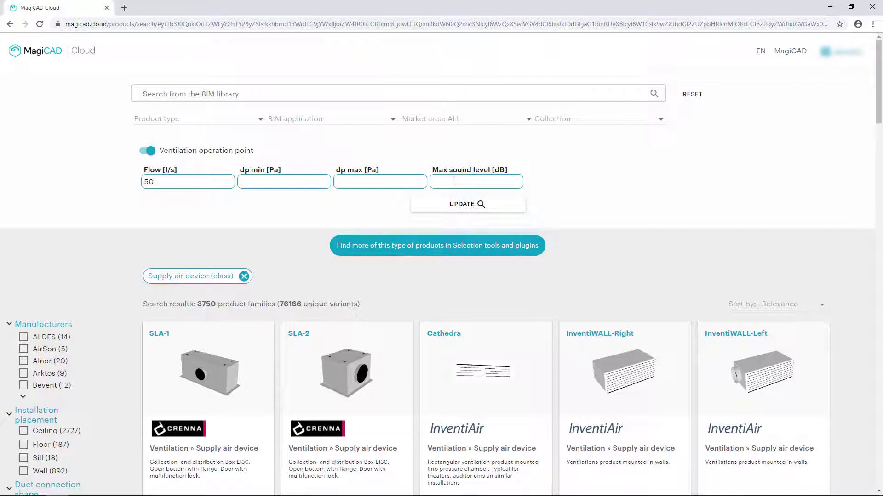
left_click(455, 209)
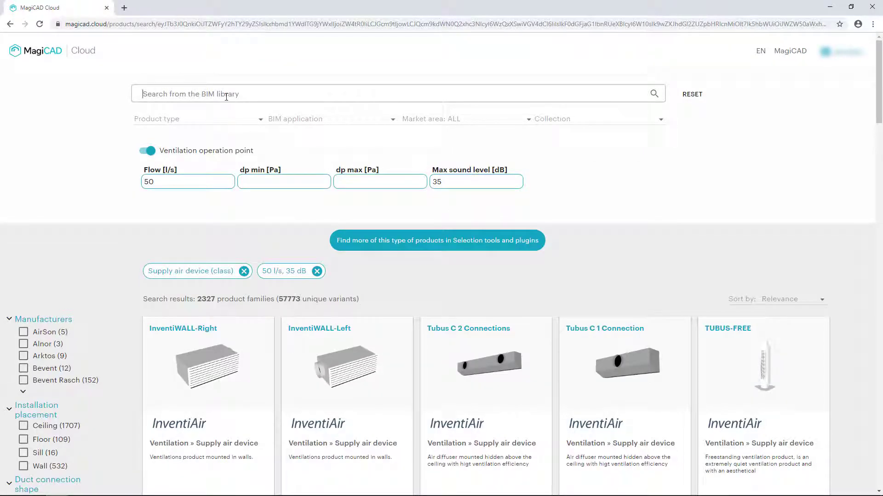
- Search for 'colibri' and scroll through the 21 matching families
type("colibri")
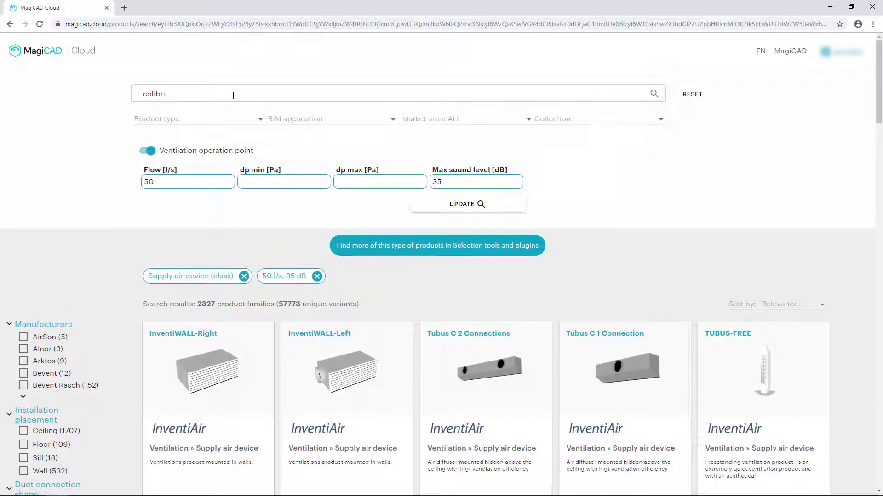
left_click(654, 94)
scroll(558, 165, "down", 2)
scroll(560, 168, "down", 2)
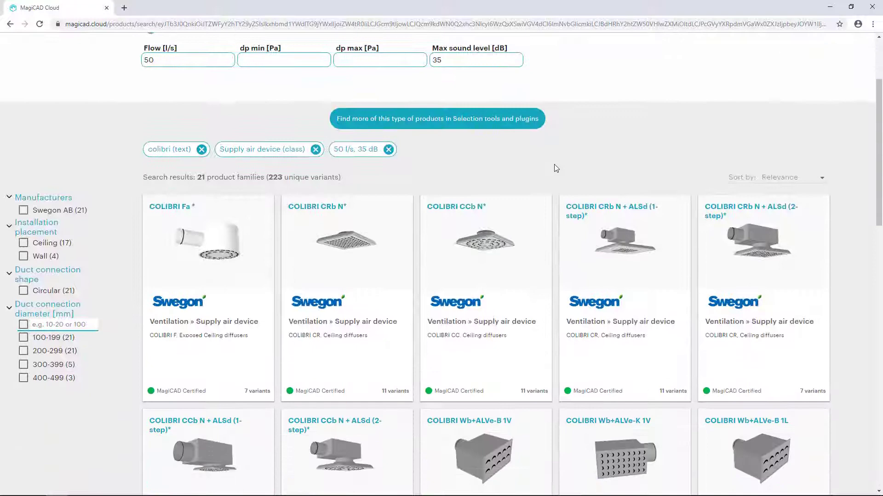
scroll(343, 225, "down", 1)
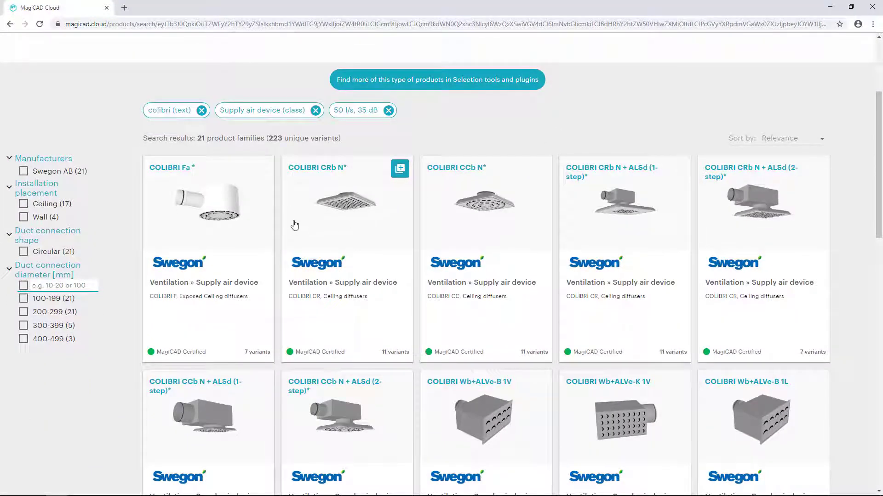
- Save COLIBRI Fa into a new collection named 'MagiCAD Cloud Demo Project'
left_click(260, 168)
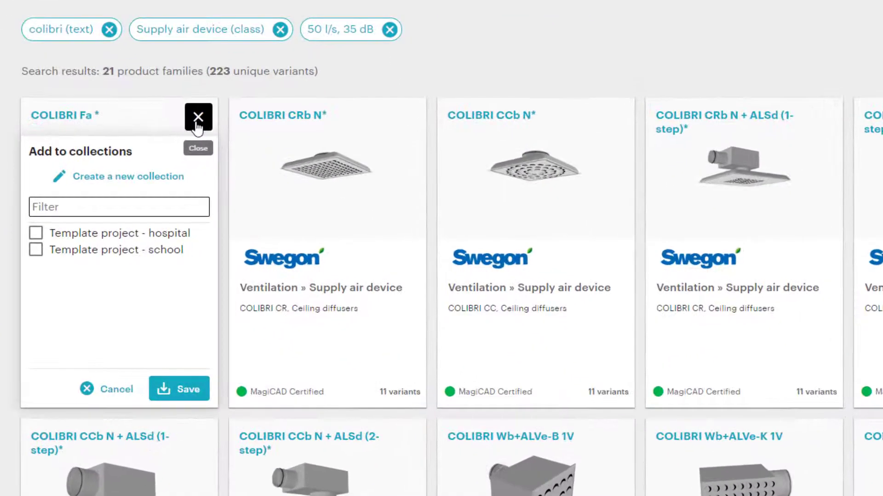
left_click(122, 177)
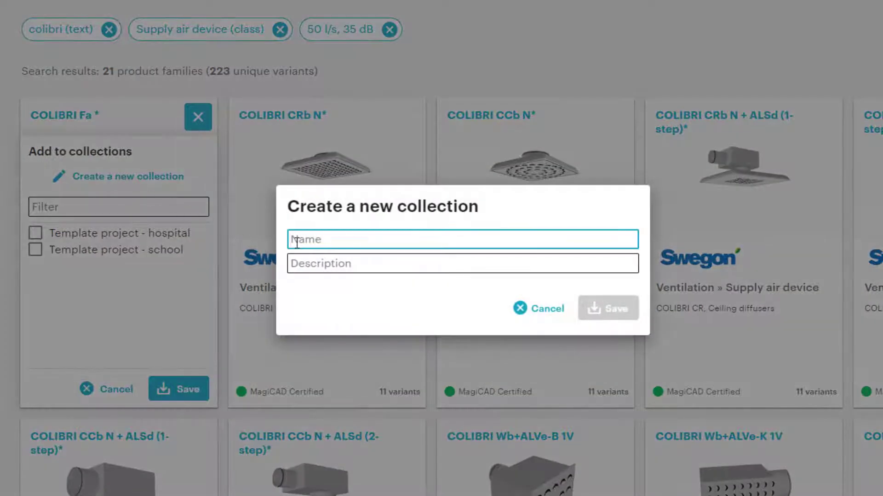
type("MagiCAD Cloud Demo Project")
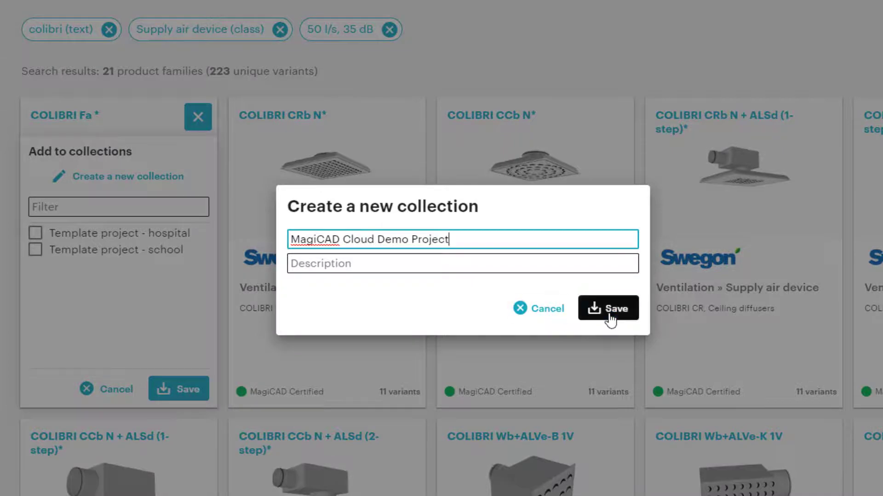
left_click(609, 312)
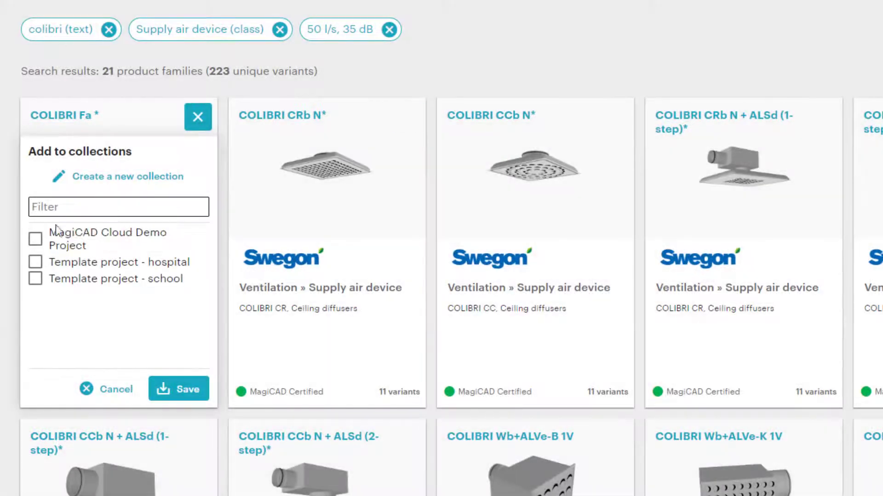
left_click(186, 390)
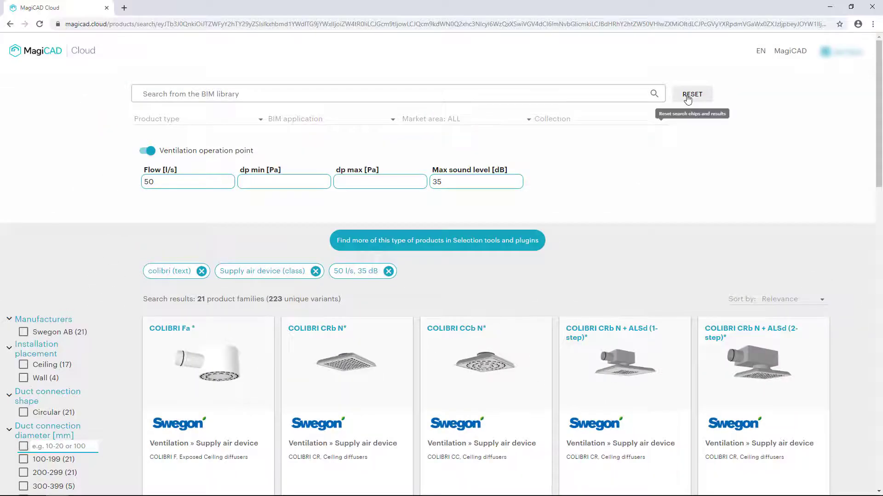
- Reset filters, show Piping > Stop valve products, and add AL12-45 to the demo collection
left_click(691, 94)
left_click(206, 123)
type("alve")
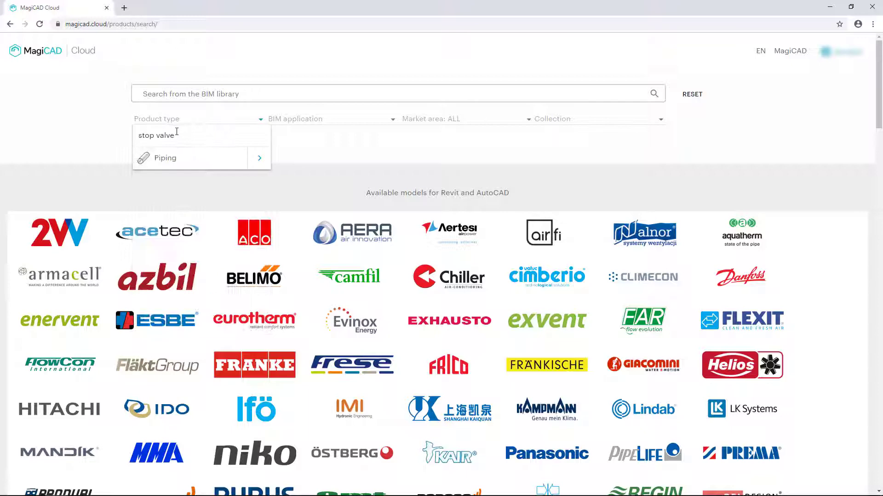
left_click(257, 163)
left_click(288, 154)
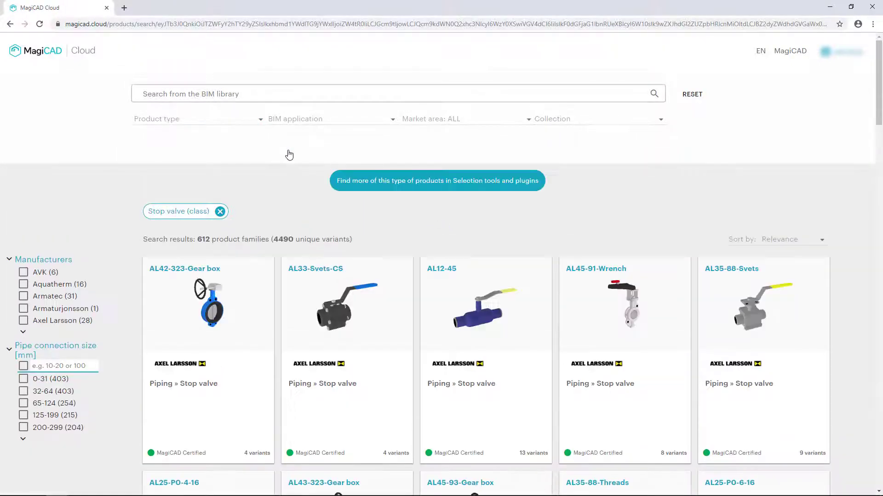
left_click(538, 271)
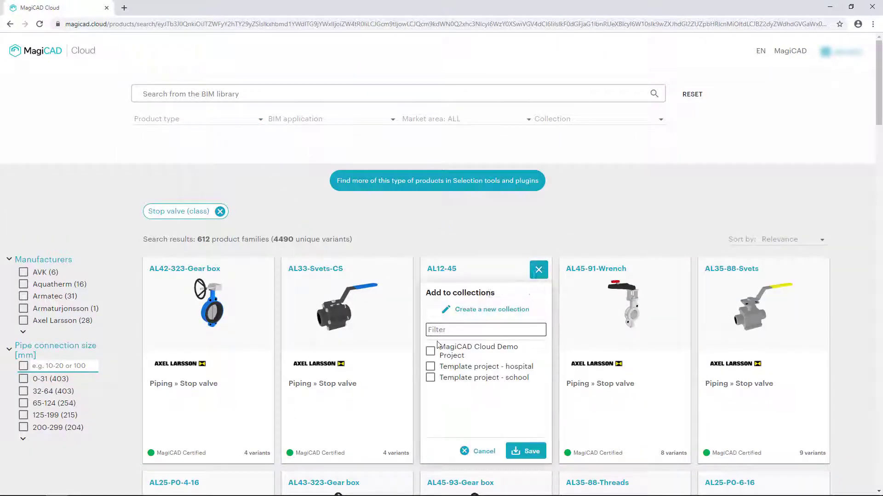
left_click(525, 451)
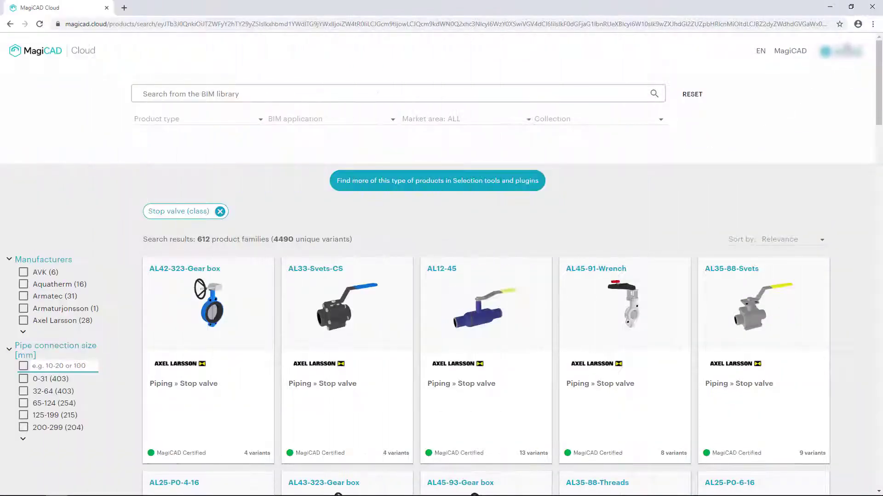
- View the demo collection as a table with supply air devices and stop valves expanded
left_click(841, 51)
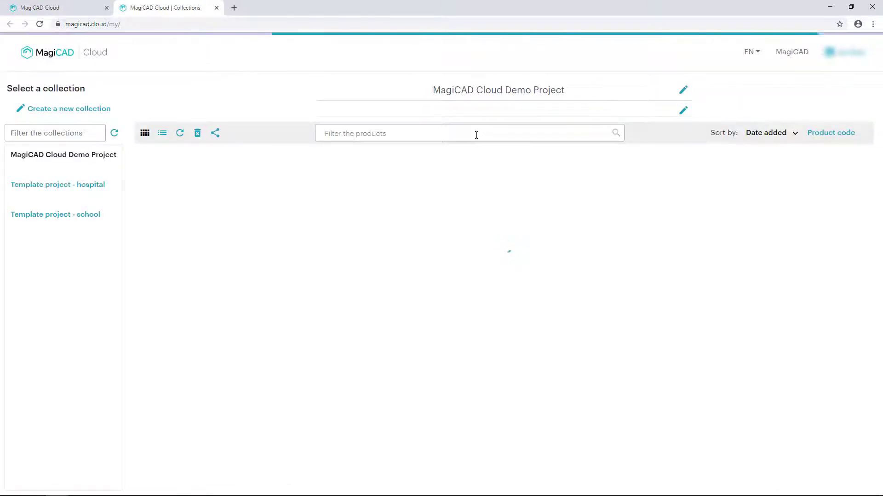
left_click(163, 134)
left_click(150, 203)
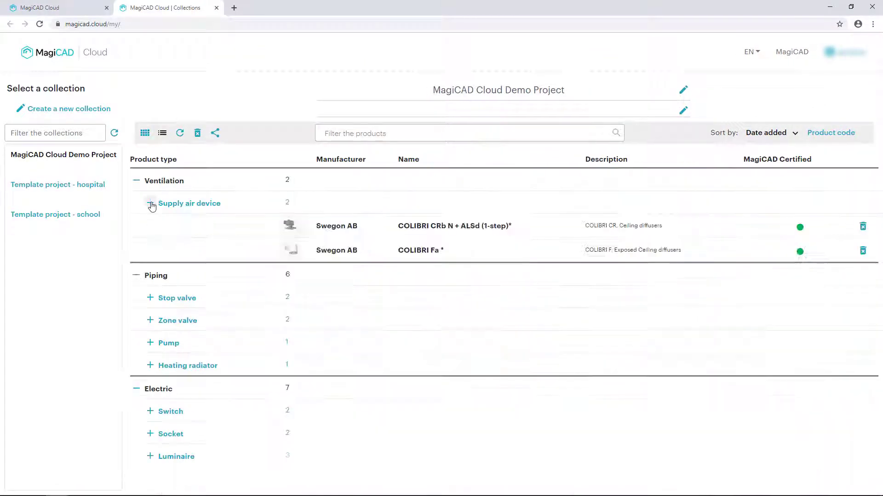
left_click(151, 299)
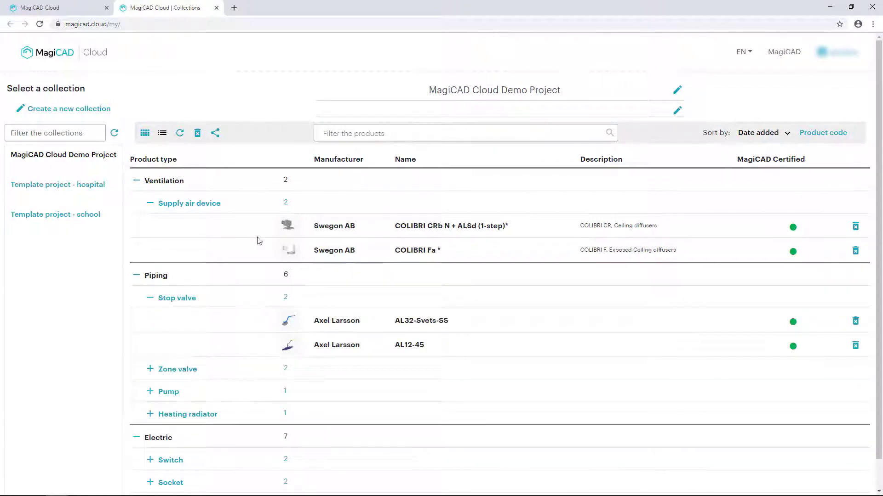
- Share the MagiCAD Cloud Demo Project collection to the recipient's e-mail address
left_click(215, 133)
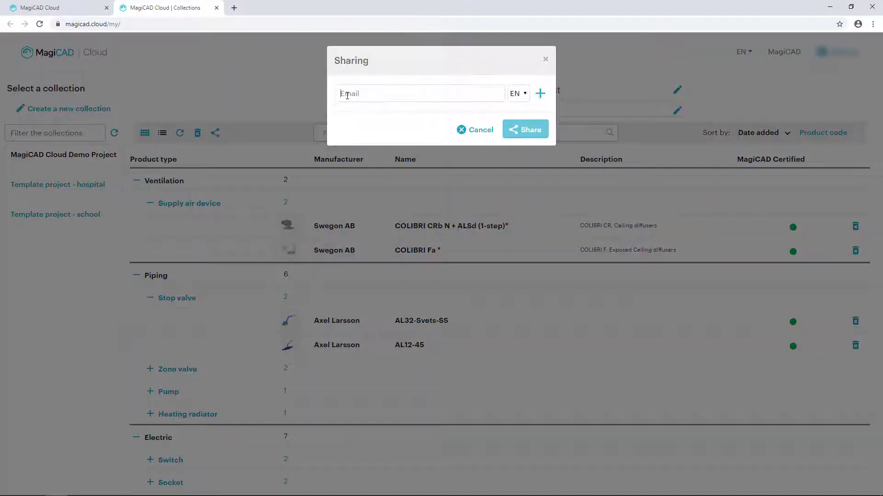
left_click(347, 96)
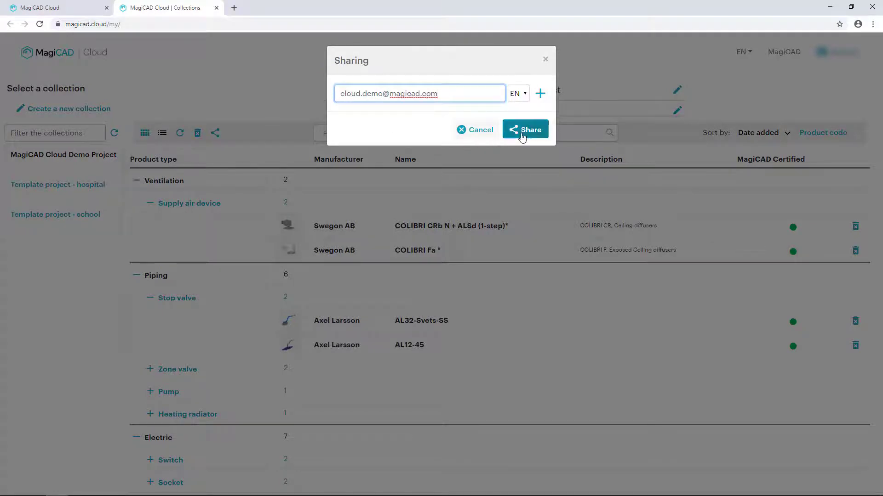
left_click(523, 131)
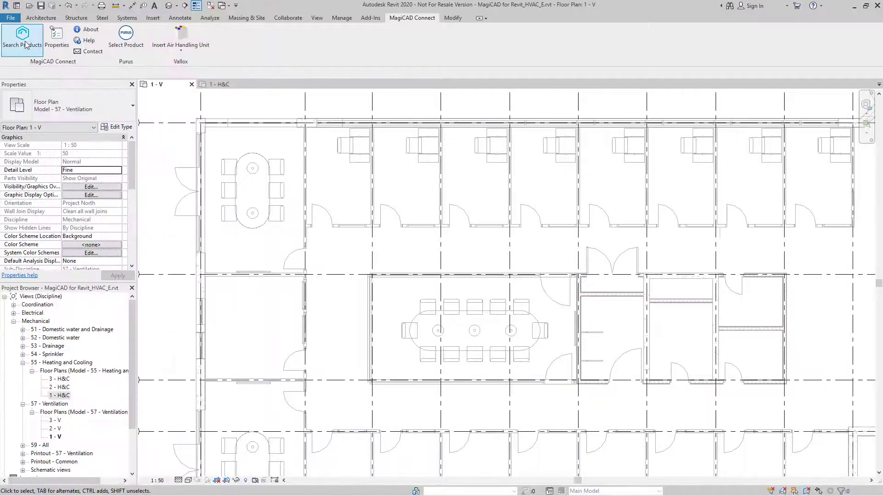
- Launch MagiCAD Connect Search Products and log in with the account e-mail and password
left_click(24, 41)
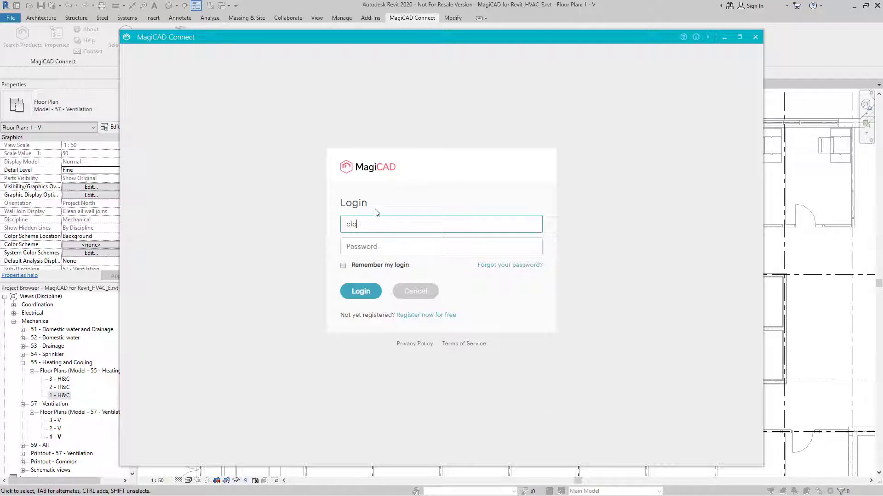
type("com")
key("Tab")
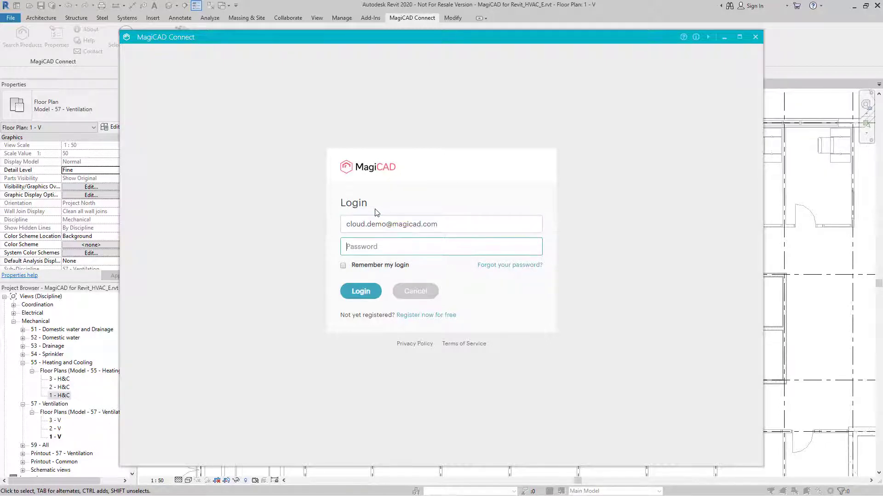
left_click(362, 293)
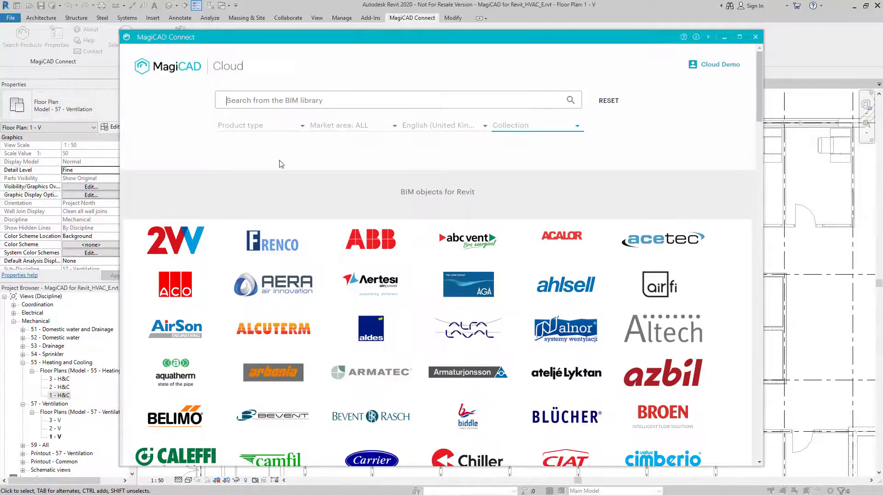
- Filter the library to the MagiCAD Cloud Demo Project collection and Supply air device type
left_click(533, 125)
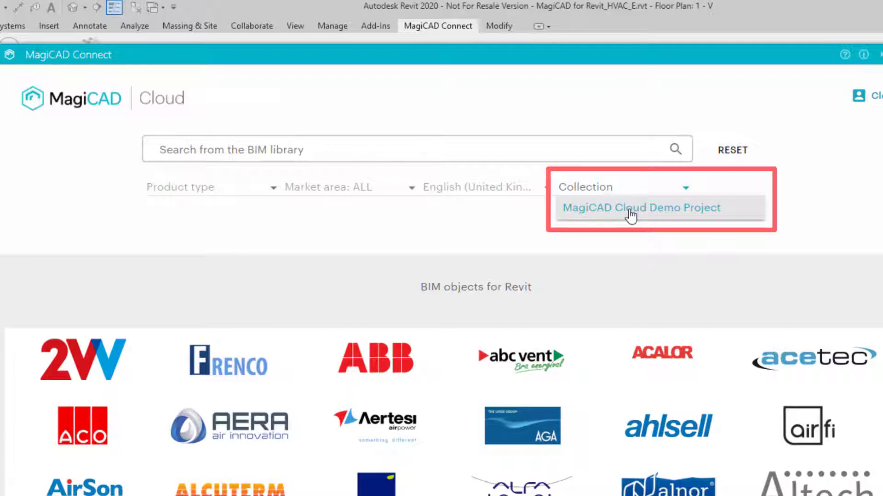
left_click(631, 216)
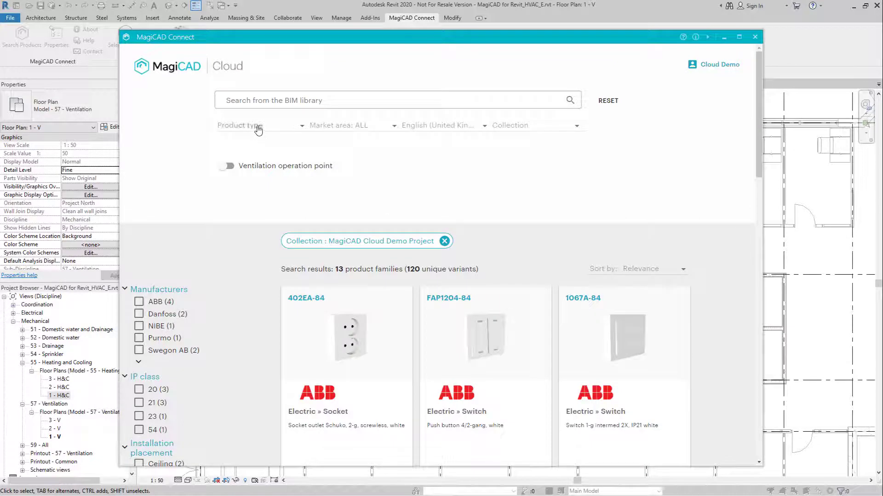
left_click(258, 129)
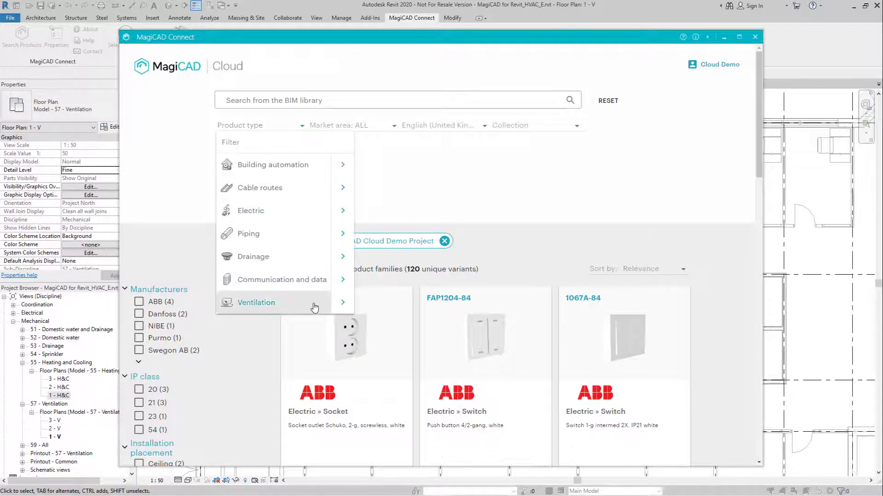
scroll(490, 225, "down", 1)
scroll(490, 225, "down", 4)
scroll(478, 257, "down", 2)
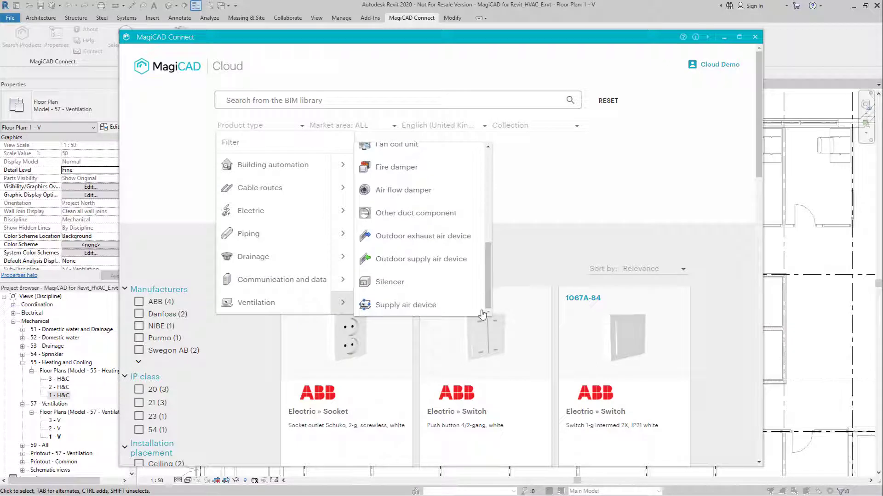
left_click(413, 301)
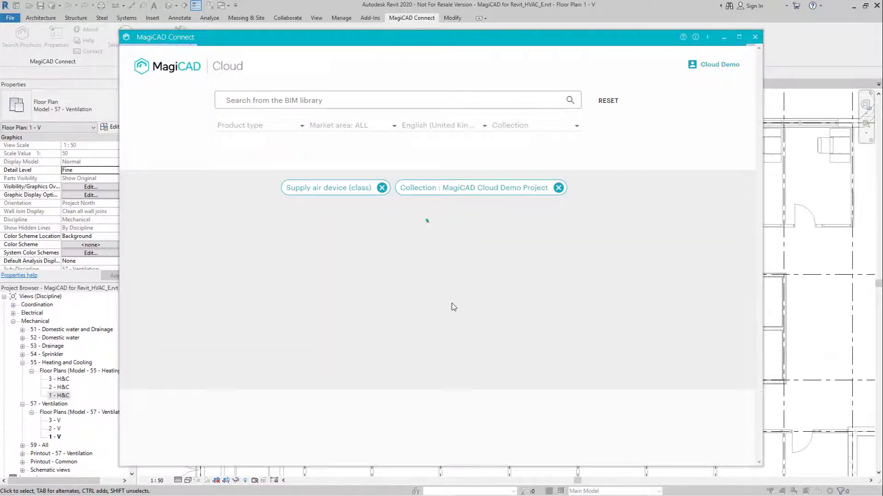
scroll(501, 282, "down", 2)
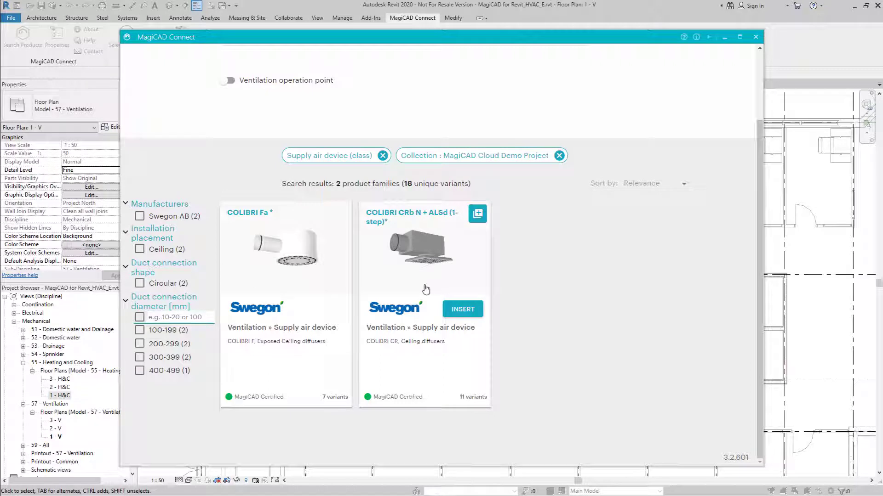
- Place COLIBRI CRb N + ALSd diffusers in three adjacent top-row offices, then cancel placement
left_click(461, 310)
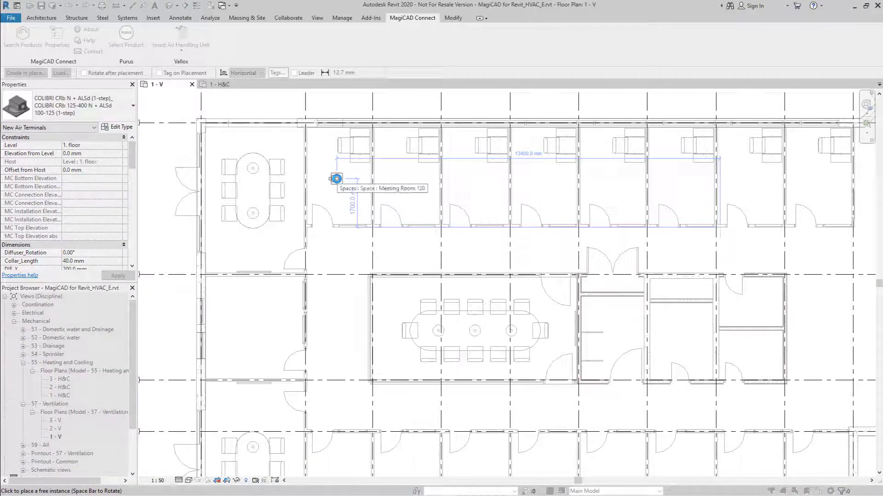
left_click(340, 179)
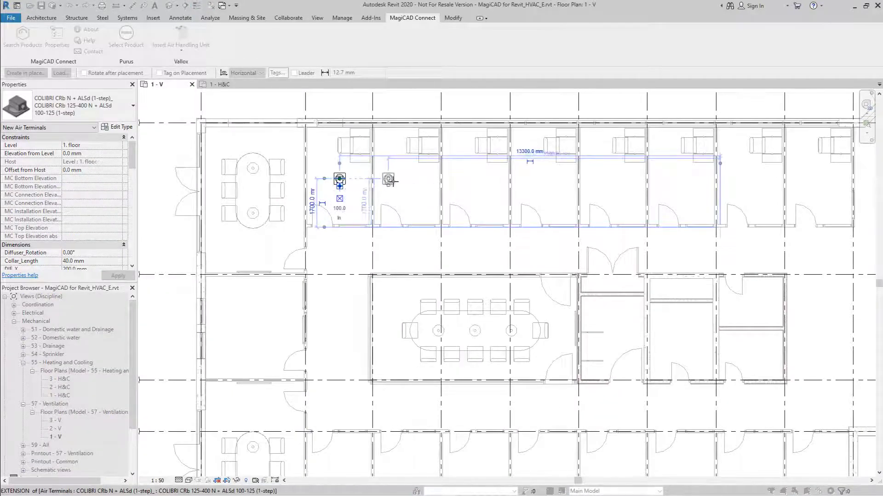
left_click(405, 179)
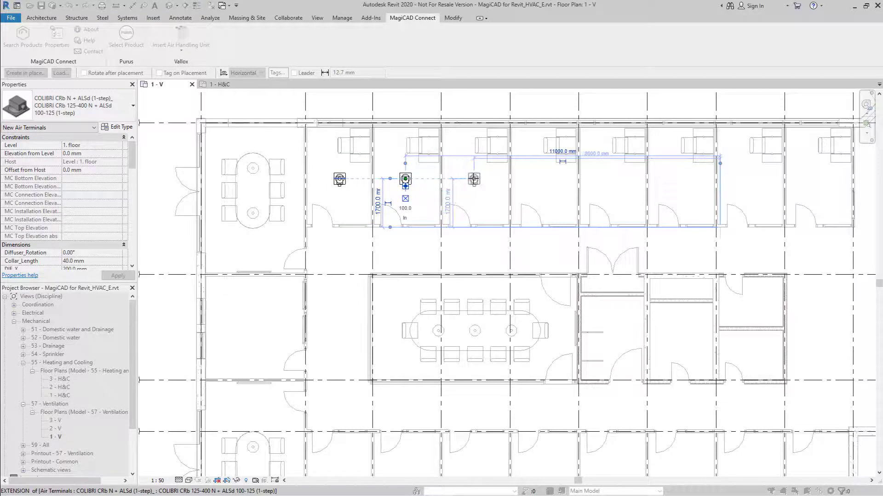
left_click(474, 179)
right_click(474, 184)
key("Escape")
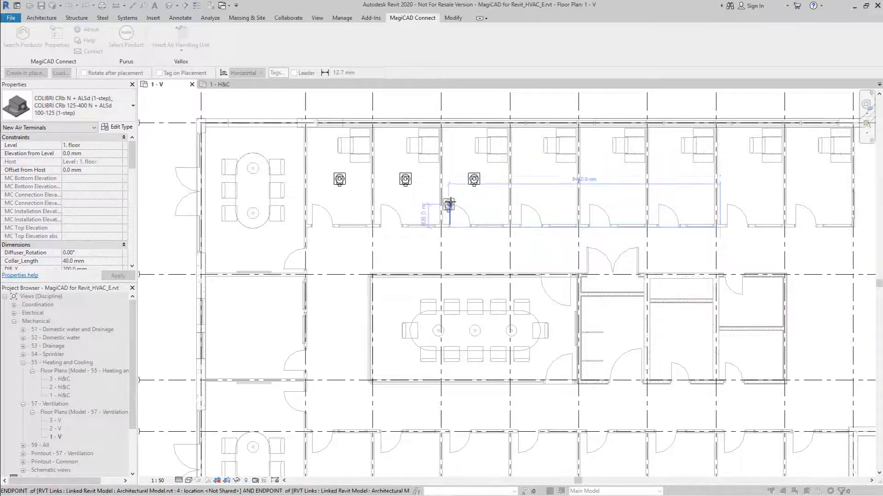
right_click(455, 206)
left_click(457, 209)
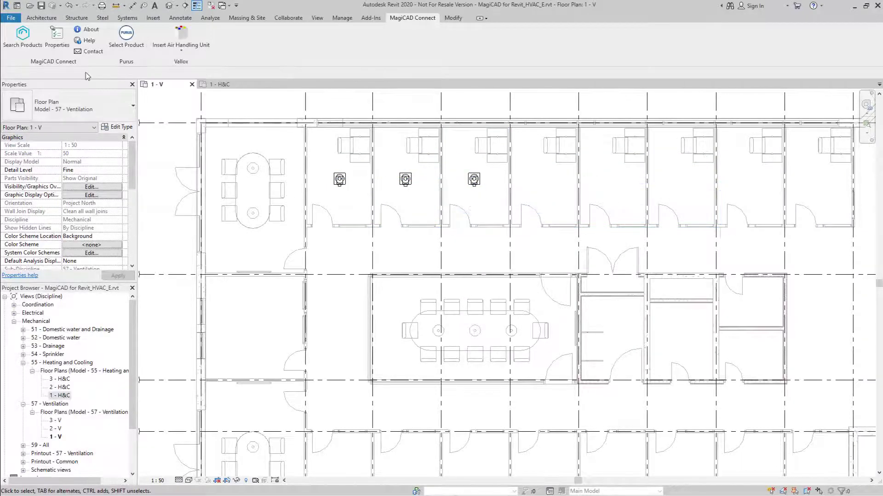
- Look up the first placed COLIBRI CRb diffuser's Properties and its Technical Data pressure chart
left_click(61, 44)
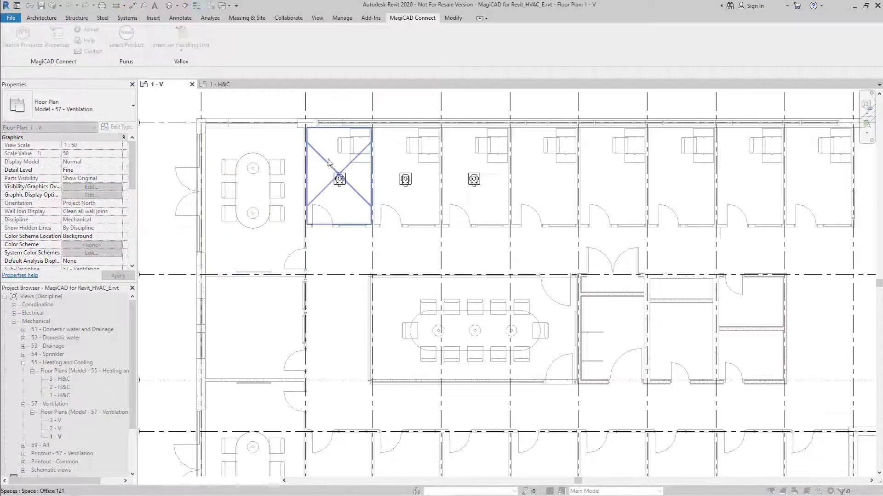
left_click(340, 180)
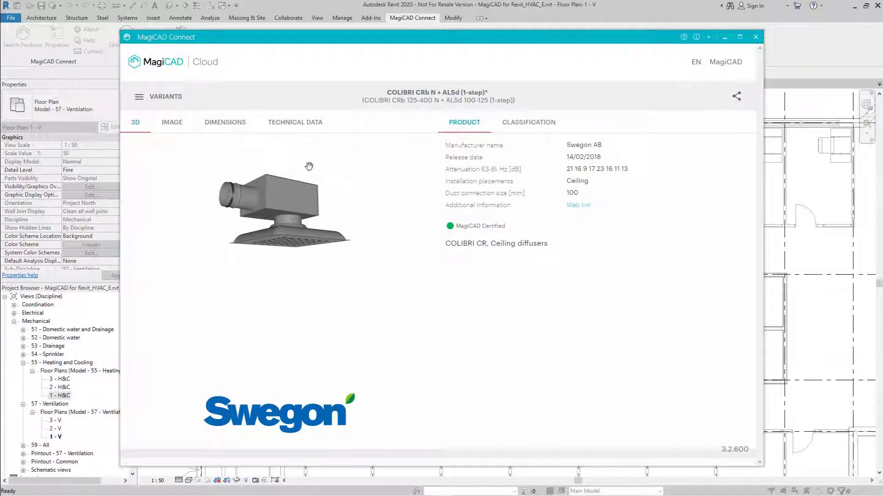
left_click(299, 128)
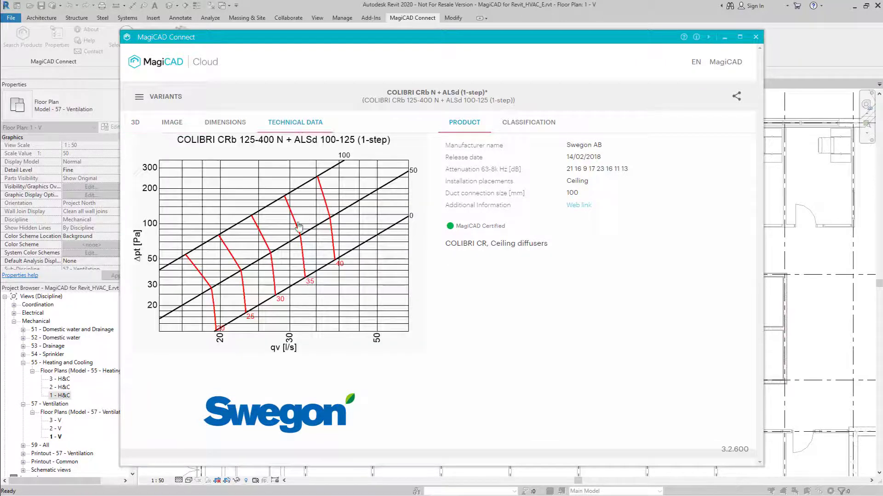